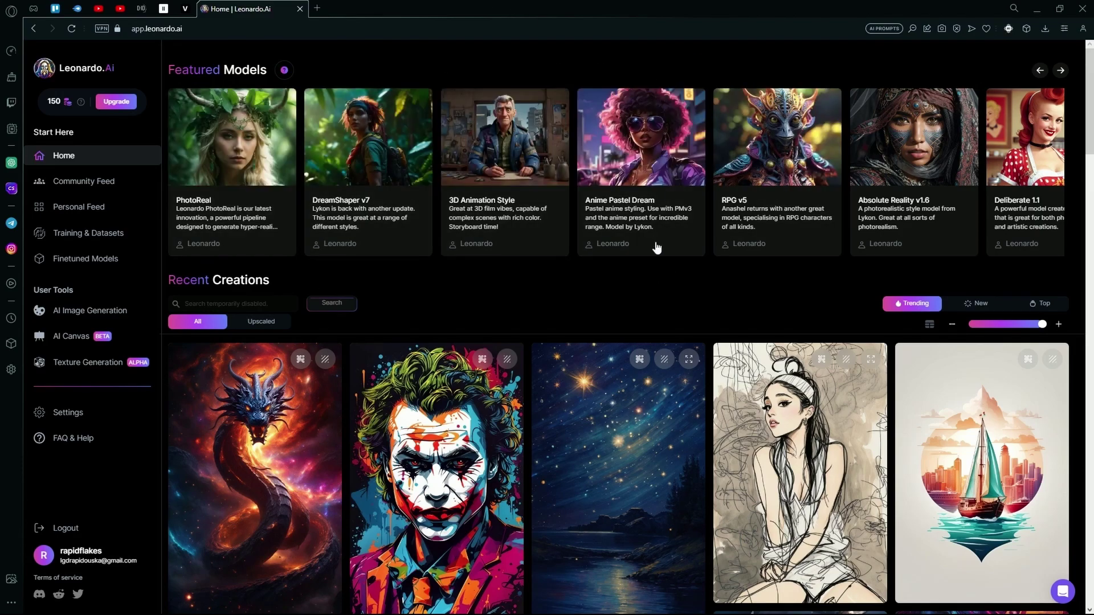
Look over the home page and view the details of the featured PhotoReal model
{"action": "scroll", "coordinate": [567, 258], "scroll_direction": "down", "scroll_amount": 4}
{"action": "scroll", "coordinate": [568, 257], "scroll_direction": "up", "scroll_amount": 4}
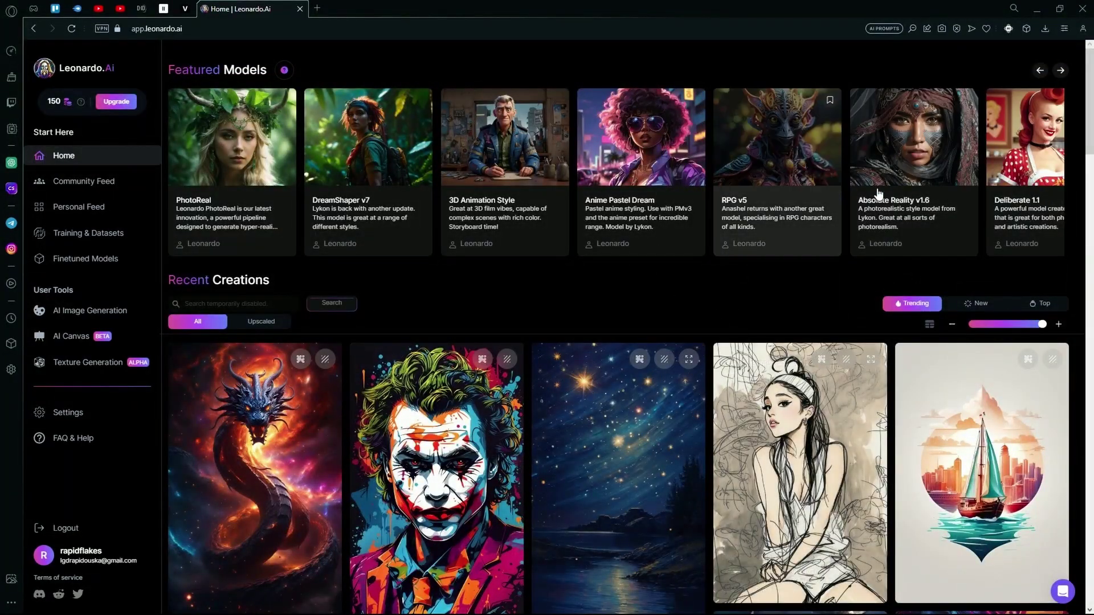
{"action": "left_click", "coordinate": [224, 193]}
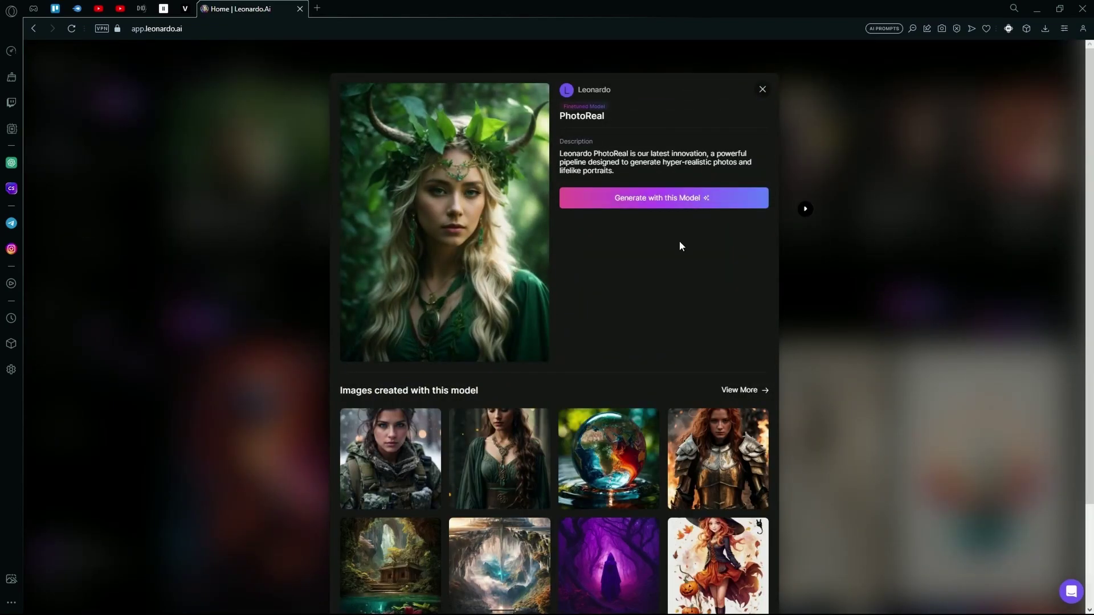
{"action": "left_click", "coordinate": [763, 90]}
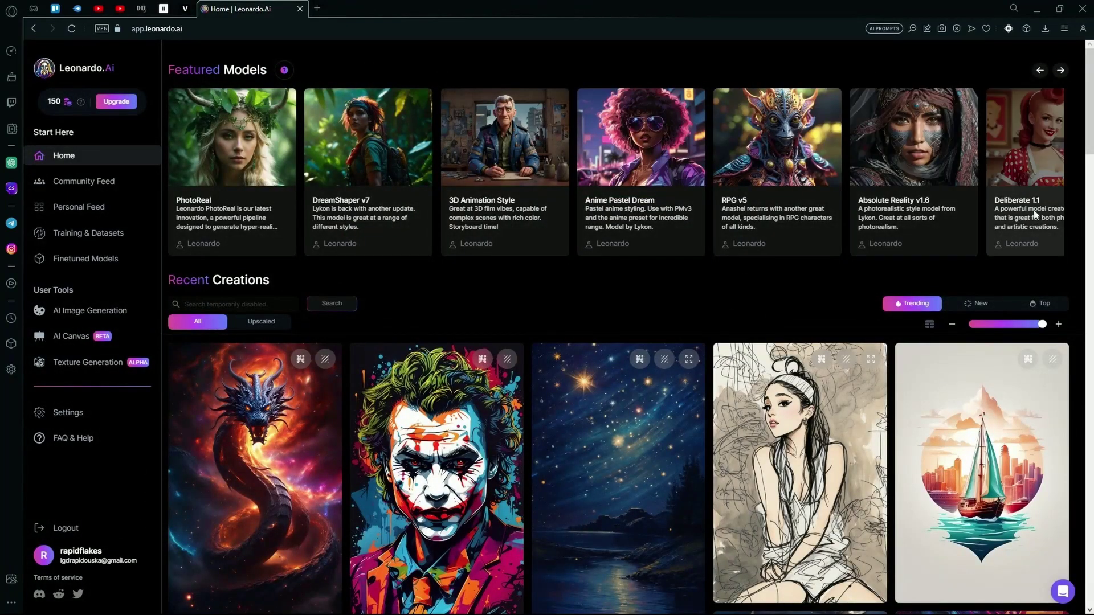
View the featured Luna model's details and the images created with it
{"action": "scroll", "coordinate": [1035, 214], "scroll_direction": "right", "scroll_amount": 4}
{"action": "left_click", "coordinate": [766, 165]}
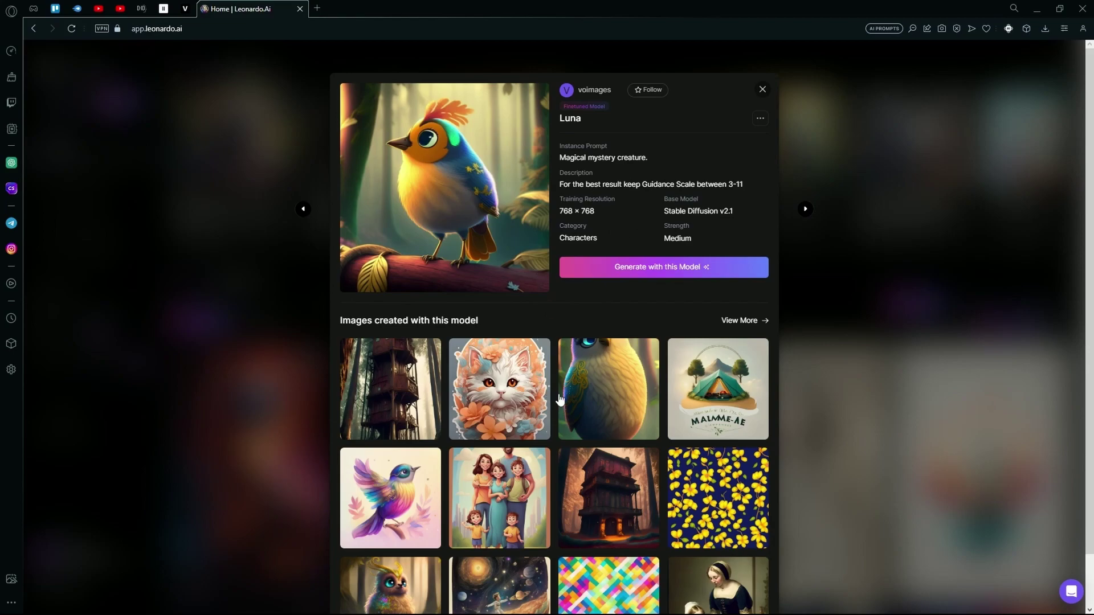
{"action": "scroll", "coordinate": [560, 400], "scroll_direction": "down", "scroll_amount": 1}
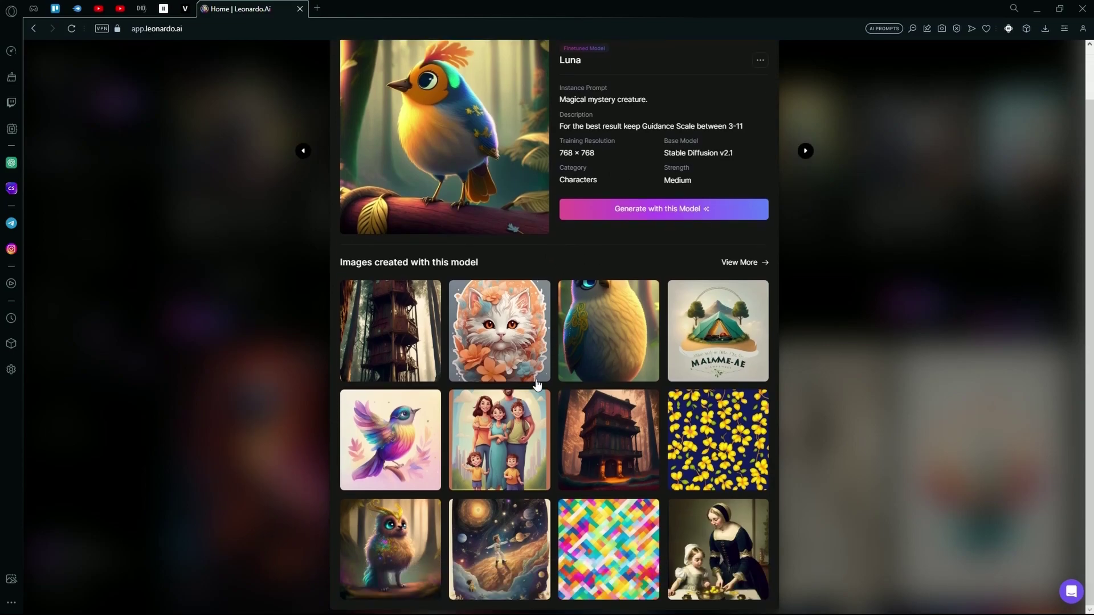
{"action": "scroll", "coordinate": [586, 381], "scroll_direction": "up", "scroll_amount": 1}
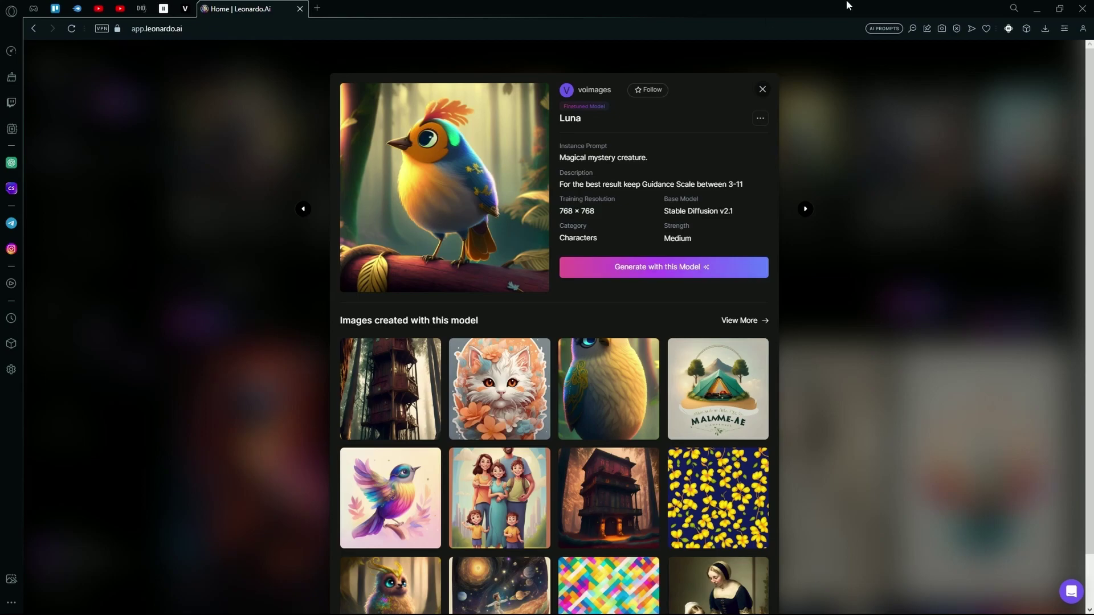
{"action": "left_click", "coordinate": [762, 89]}
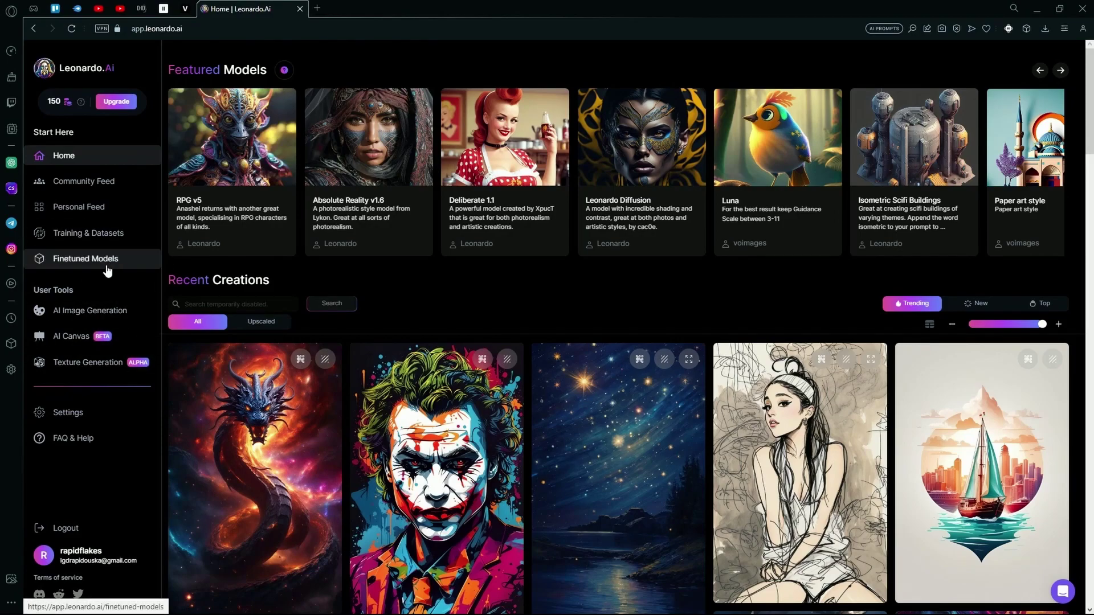
Create a new training dataset named "sketch" with the description "sketches stuff"
{"action": "left_click", "coordinate": [101, 234]}
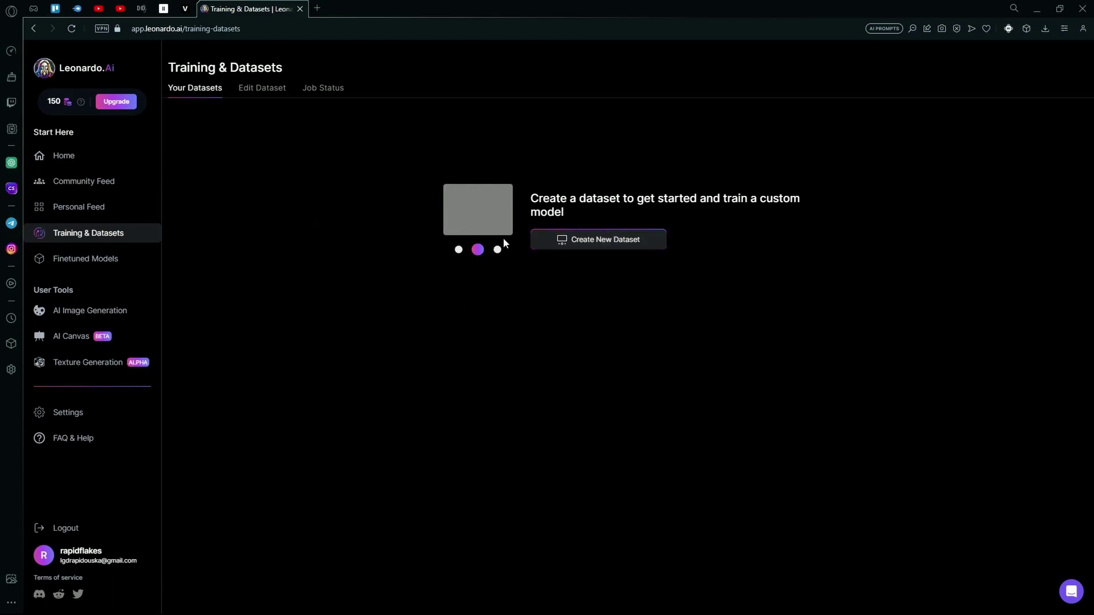
{"action": "left_click", "coordinate": [626, 243]}
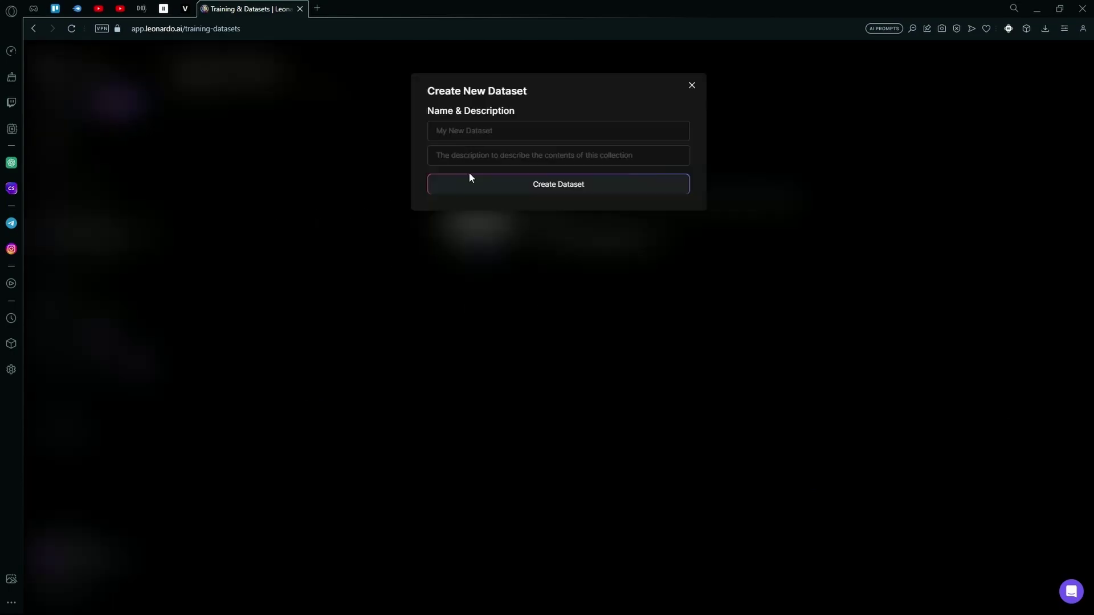
{"action": "left_click", "coordinate": [505, 141]}
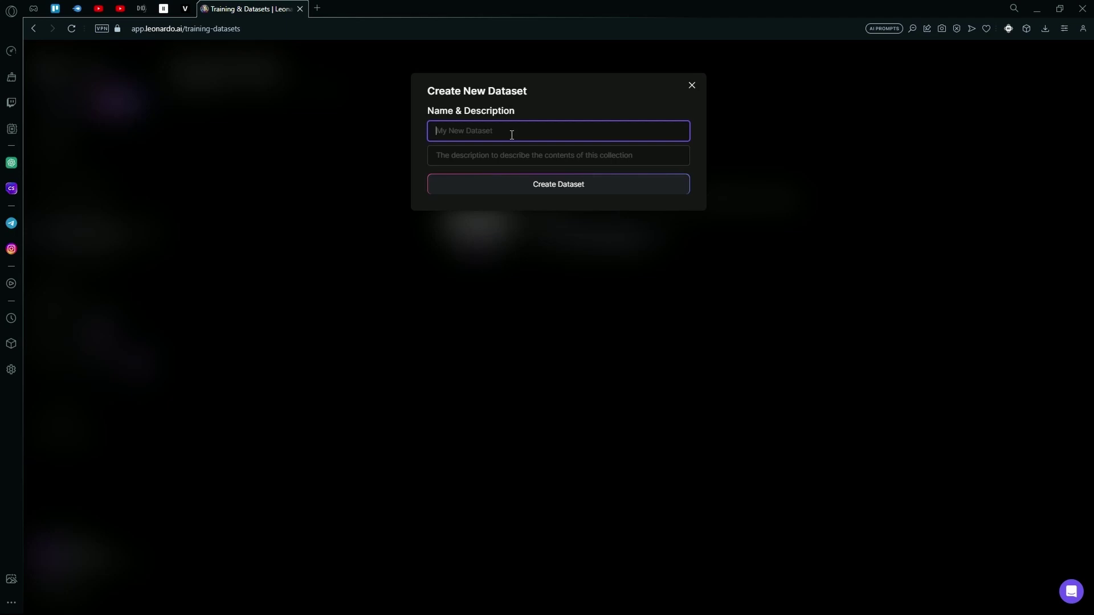
{"action": "type", "text": "sketch"}
{"action": "left_click", "coordinate": [517, 153]}
{"action": "type", "text": "sketc"}
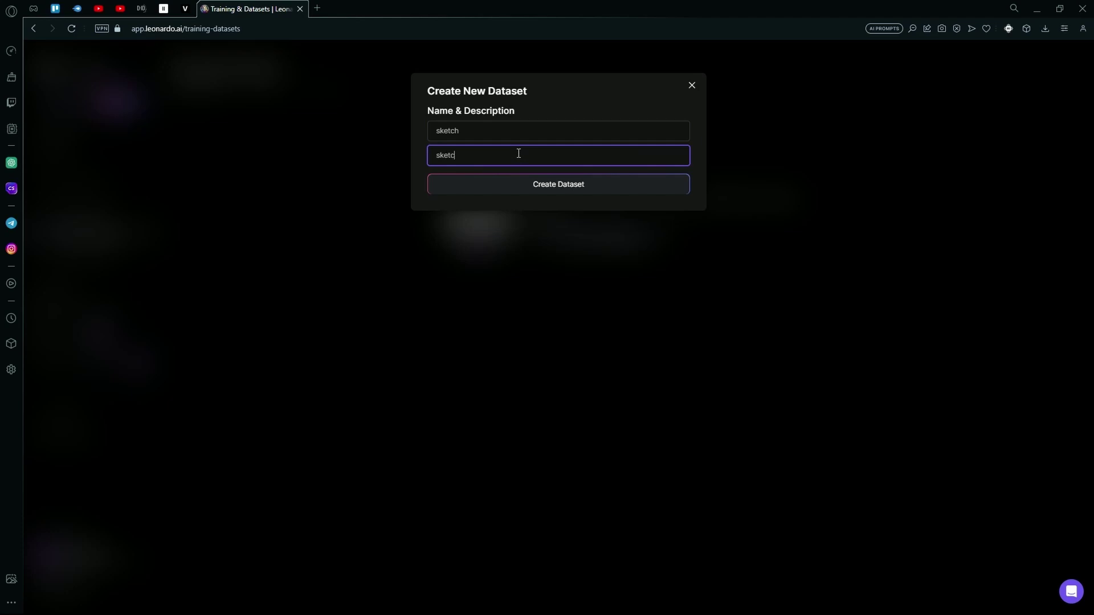
{"action": "type", "text": "hes oib"}
{"action": "key", "text": "BackSpace"}
{"action": "key", "text": "BackSpace"}
{"action": "type", "text": "stuf"}
{"action": "left_click", "coordinate": [554, 190]}
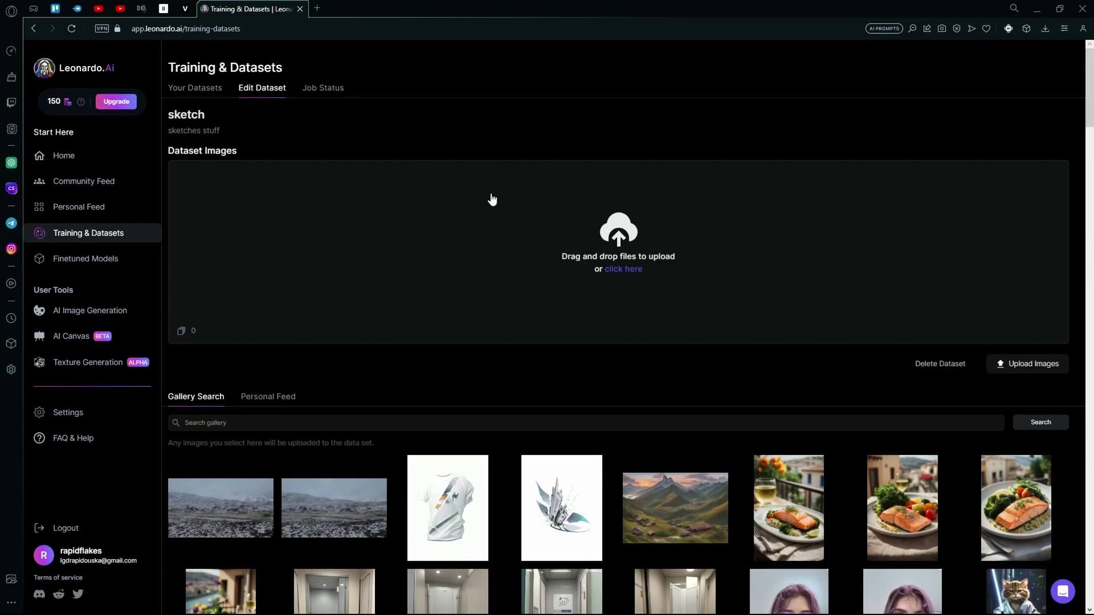
Add the two black-and-white dog coloring pages and the two line-art girl portraits from the personal feed to the dataset
{"action": "left_click", "coordinate": [278, 401]}
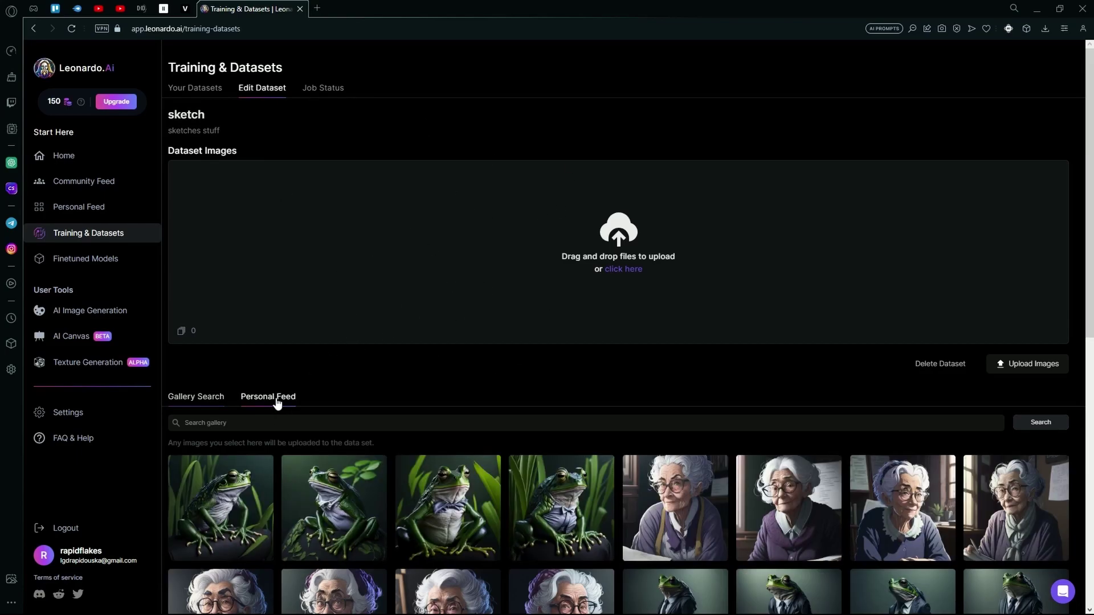
{"action": "scroll", "coordinate": [351, 380], "scroll_direction": "down", "scroll_amount": 9}
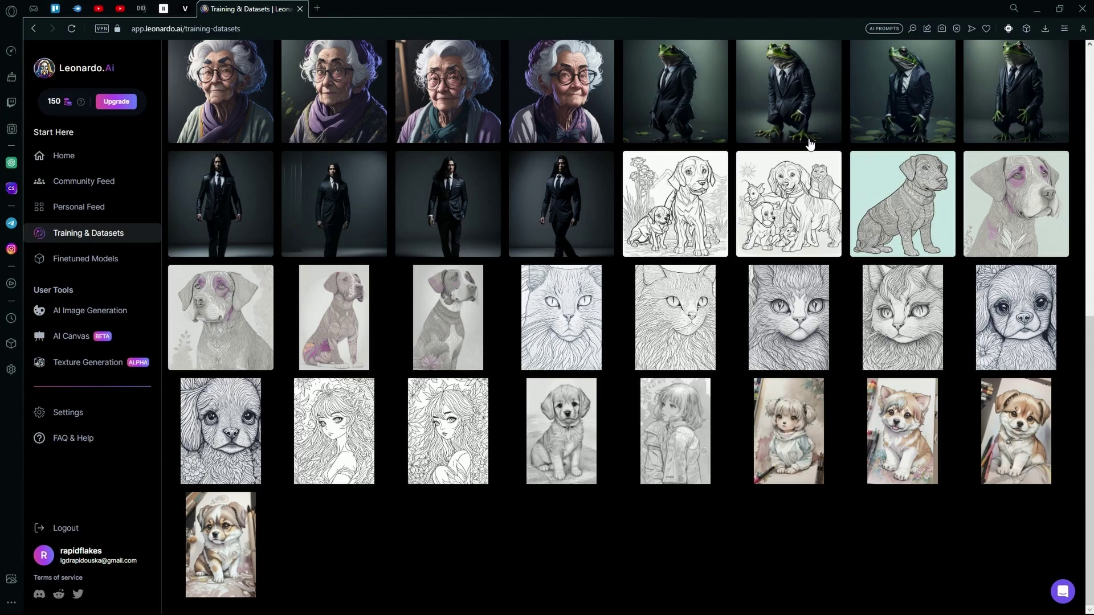
{"action": "left_click", "coordinate": [719, 179]}
{"action": "left_click", "coordinate": [767, 198]}
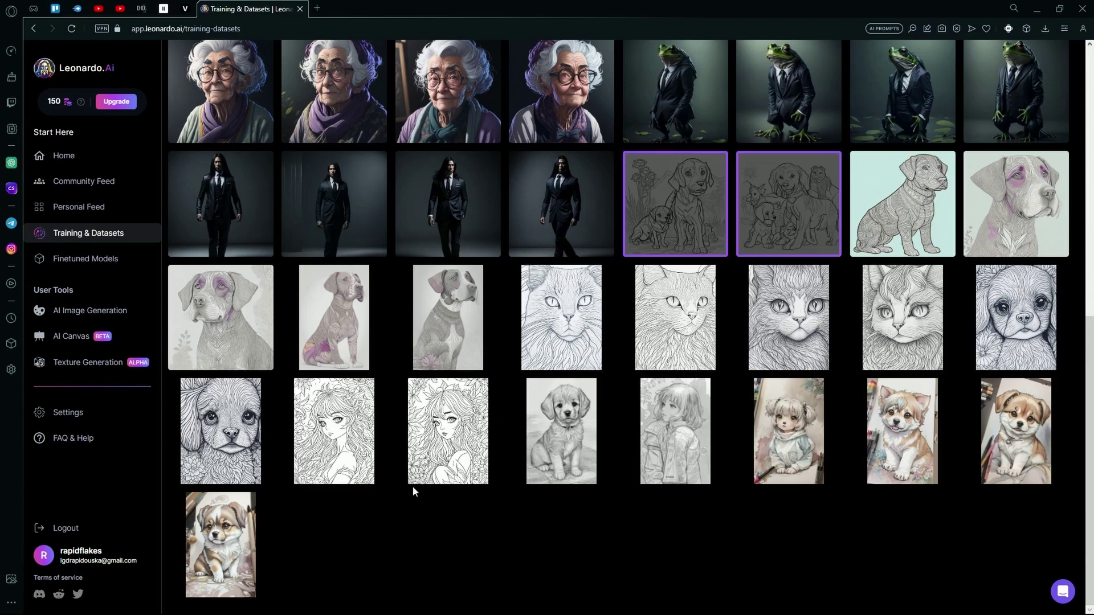
{"action": "left_click", "coordinate": [343, 434]}
{"action": "left_click", "coordinate": [462, 435]}
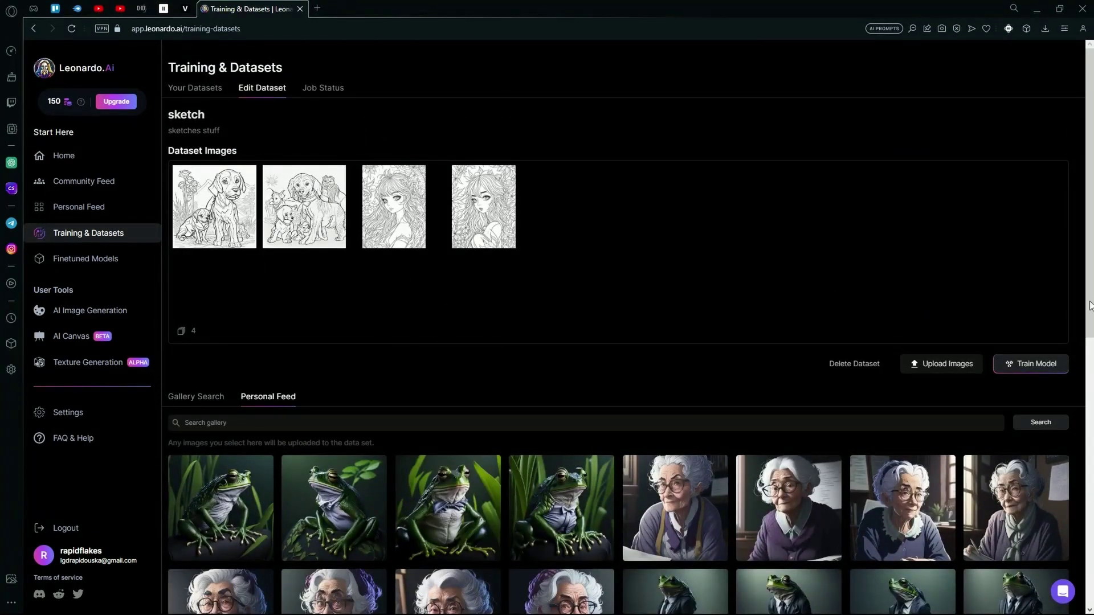
Search the dataset gallery for "watercolor" images
{"action": "scroll", "coordinate": [511, 300], "scroll_direction": "down", "scroll_amount": 1}
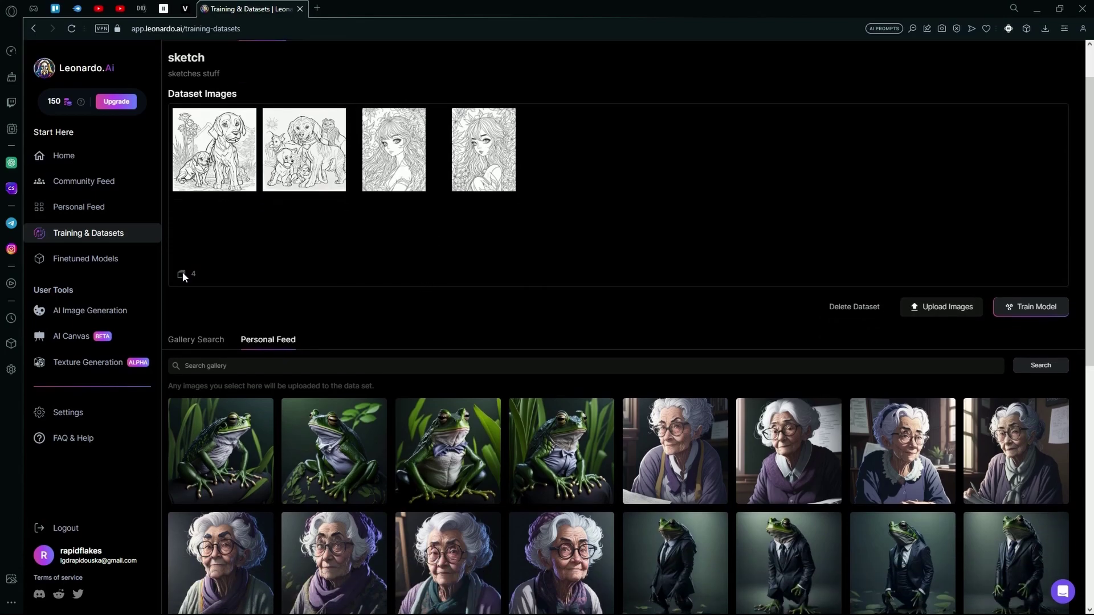
{"action": "left_click", "coordinate": [211, 340]}
{"action": "left_click", "coordinate": [297, 365]}
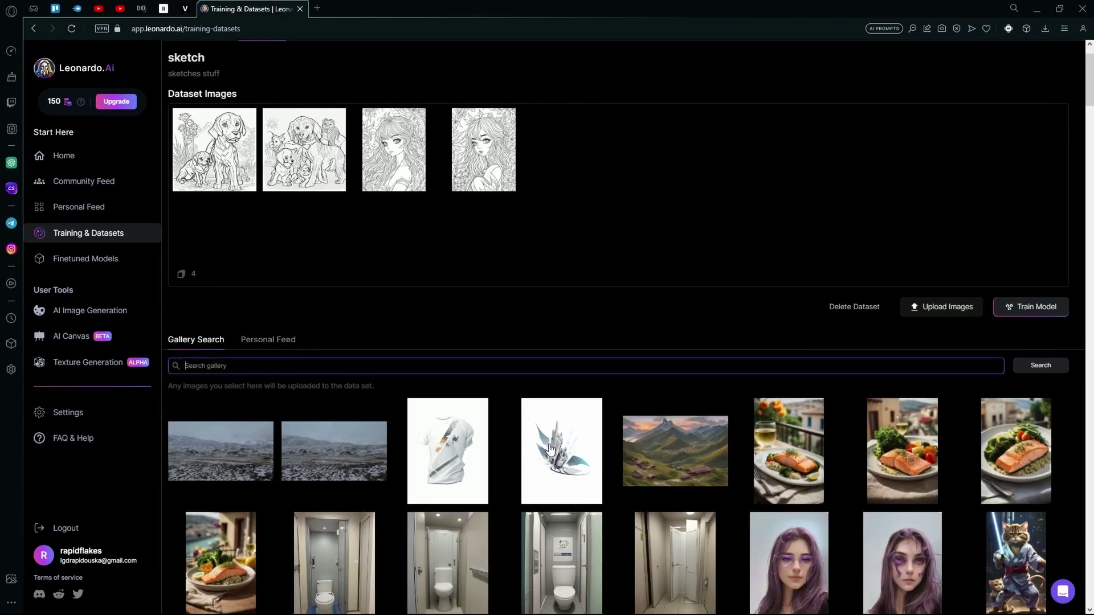
{"action": "type", "text": "watercolor"}
{"action": "key", "text": "Return"}
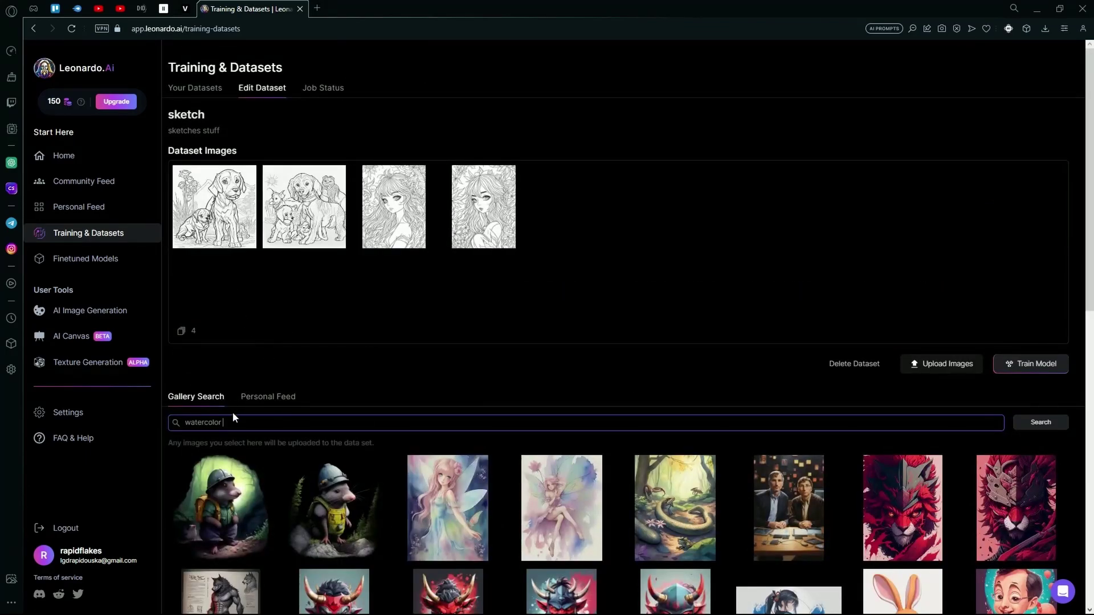
Search the gallery for "coloring sheet" and add ten line-art images from the results to the dataset
{"action": "left_click_drag", "start_coordinate": [225, 422], "coordinate": [202, 422]}
{"action": "key", "text": "BackSpace"}
{"action": "key", "text": "BackSpace"}
{"action": "key", "text": "BackSpace"}
{"action": "key", "text": "BackSpace"}
{"action": "key", "text": "BackSpace"}
{"action": "type", "text": "coloring sheety"}
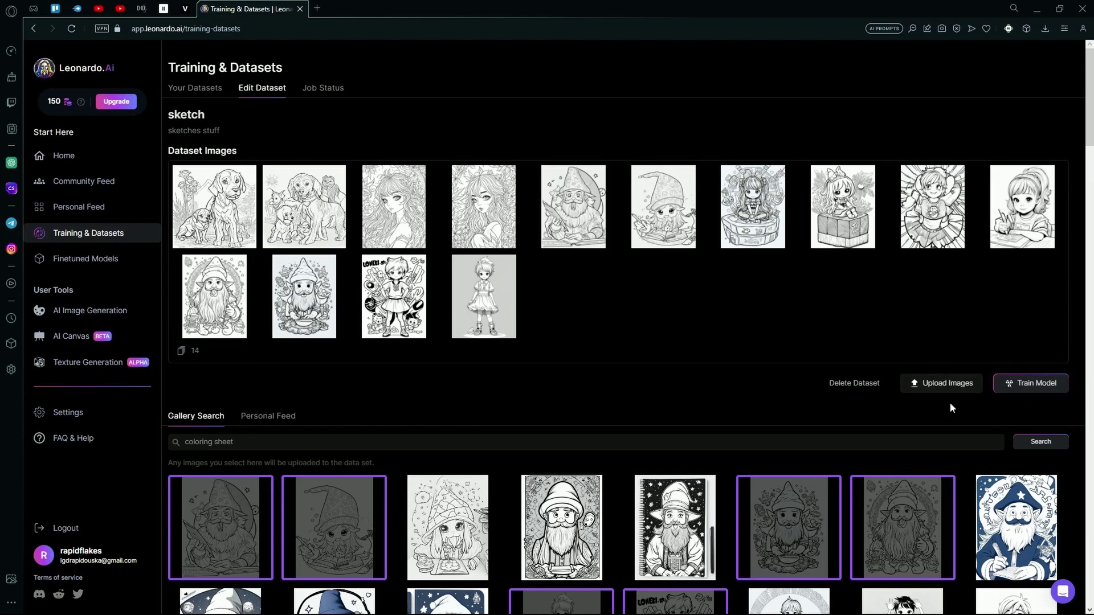
Begin training a model from the dataset, with a 512×512 training resolution and the model name "sketch"
{"action": "left_click", "coordinate": [1042, 387]}
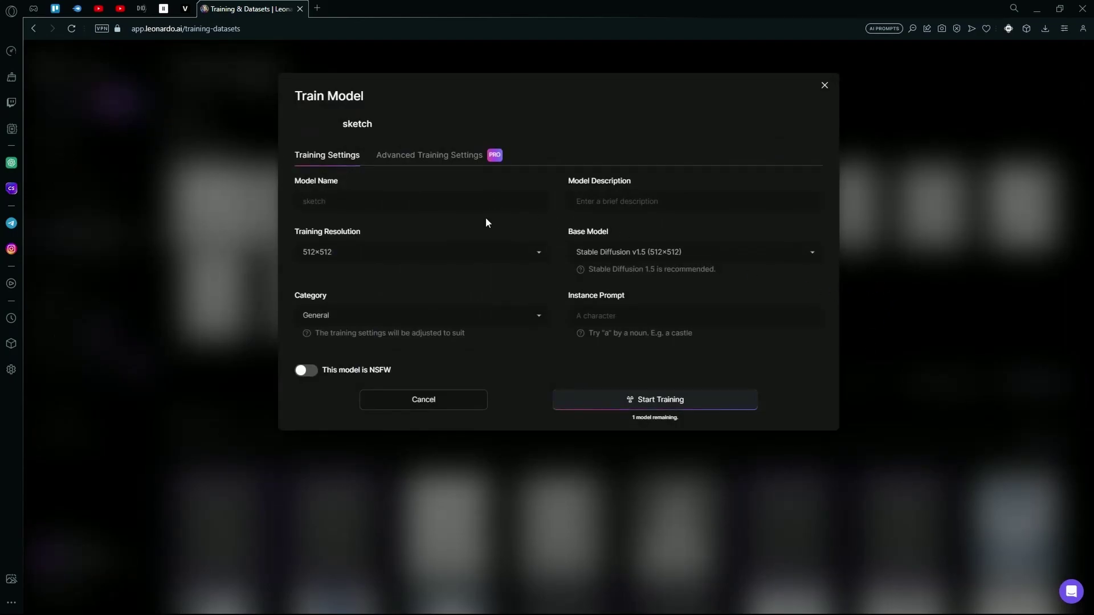
{"action": "left_click", "coordinate": [489, 251]}
{"action": "left_click", "coordinate": [453, 260]}
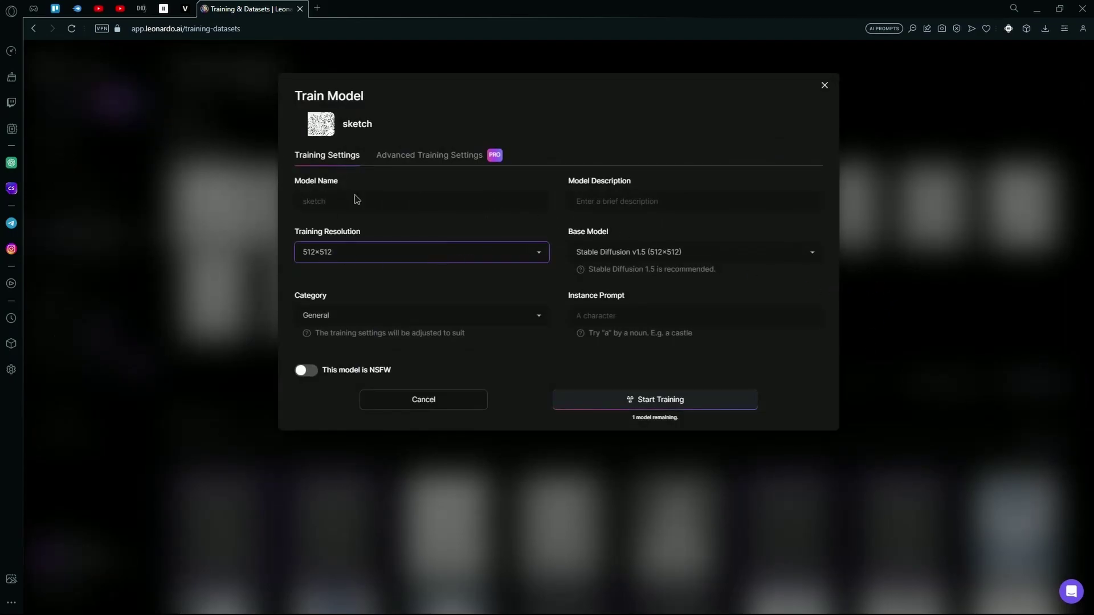
{"action": "left_click", "coordinate": [330, 202]}
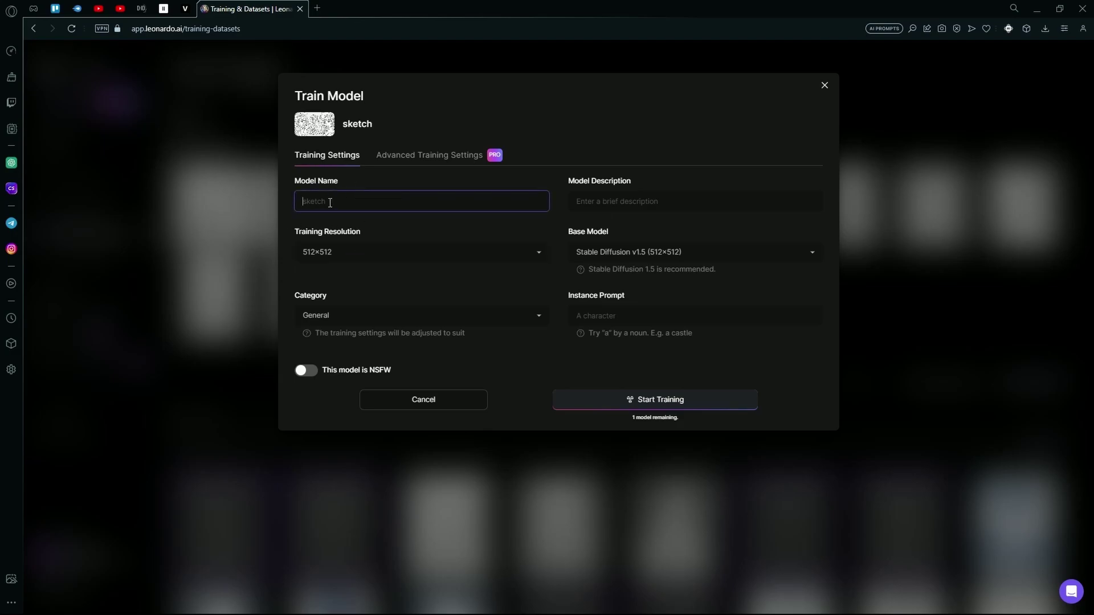
{"action": "type", "text": "sketch"}
Describe the model as "sketches coloring book pages" and choose Stable Diffusion v1.5 (512×512) as its base model
{"action": "left_click", "coordinate": [638, 209]}
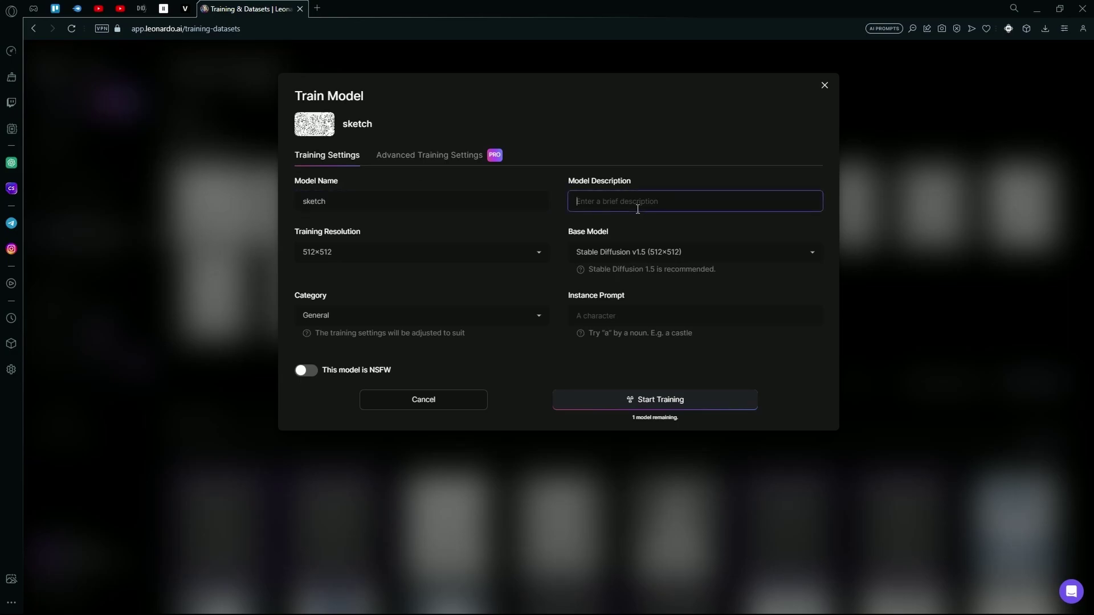
{"action": "type", "text": "sketch"}
{"action": "key", "text": "BackSpace"}
{"action": "key", "text": "BackSpace"}
{"action": "type", "text": "f"}
{"action": "type", "text": "hes coloring "}
{"action": "type", "text": "book page"}
{"action": "type", "text": "s"}
{"action": "left_click", "coordinate": [647, 253]}
{"action": "left_click", "coordinate": [638, 267]}
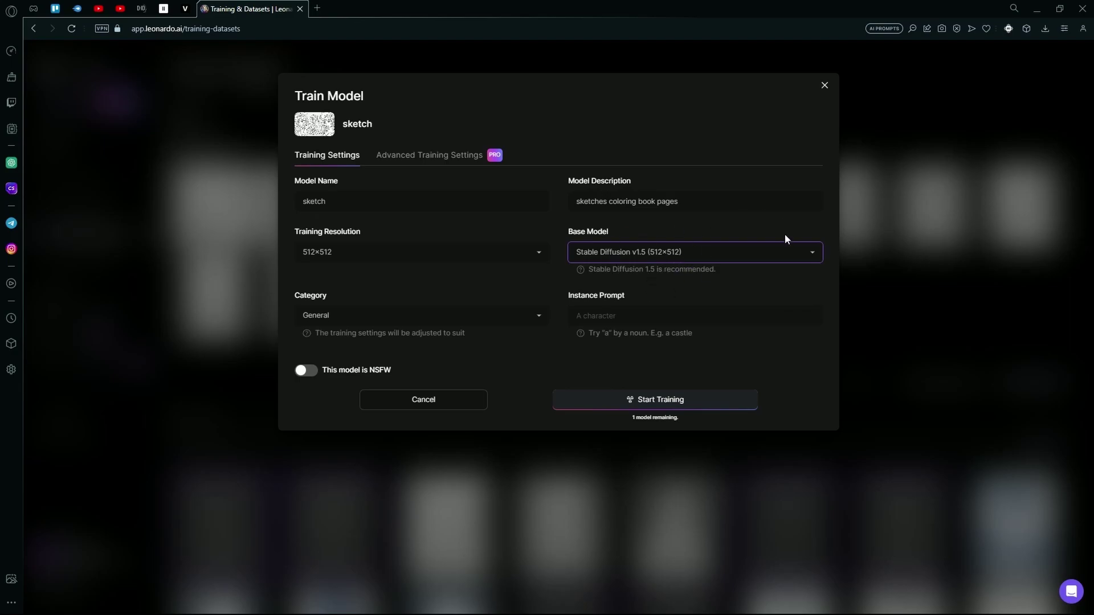
Set the model's instance prompt to "coloring page" and its category to General
{"action": "left_click", "coordinate": [619, 307]}
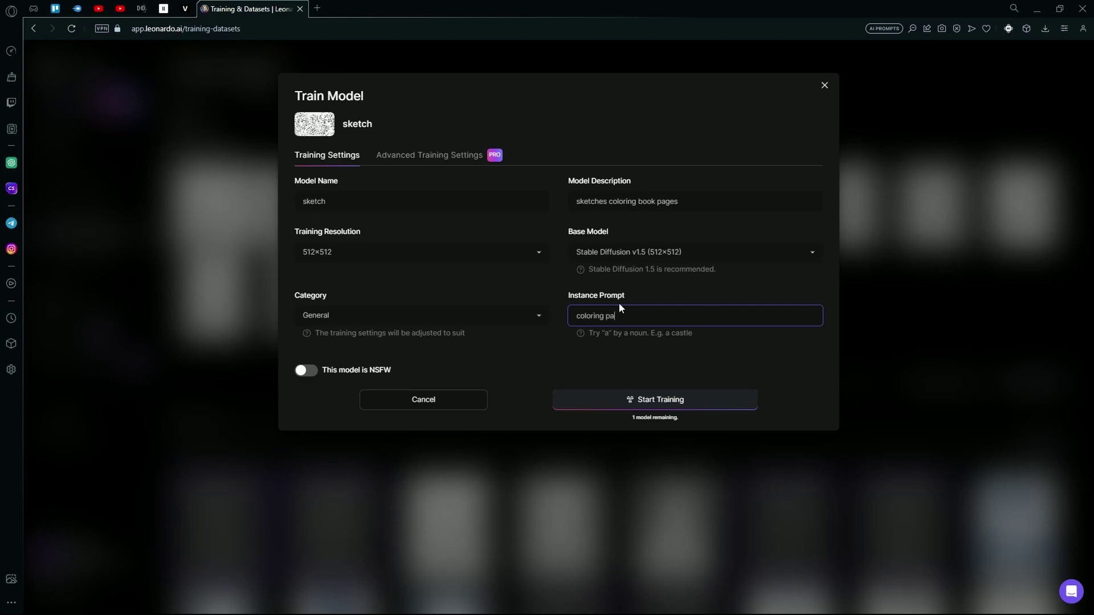
{"action": "type", "text": "coloring page"}
{"action": "left_click", "coordinate": [342, 316]}
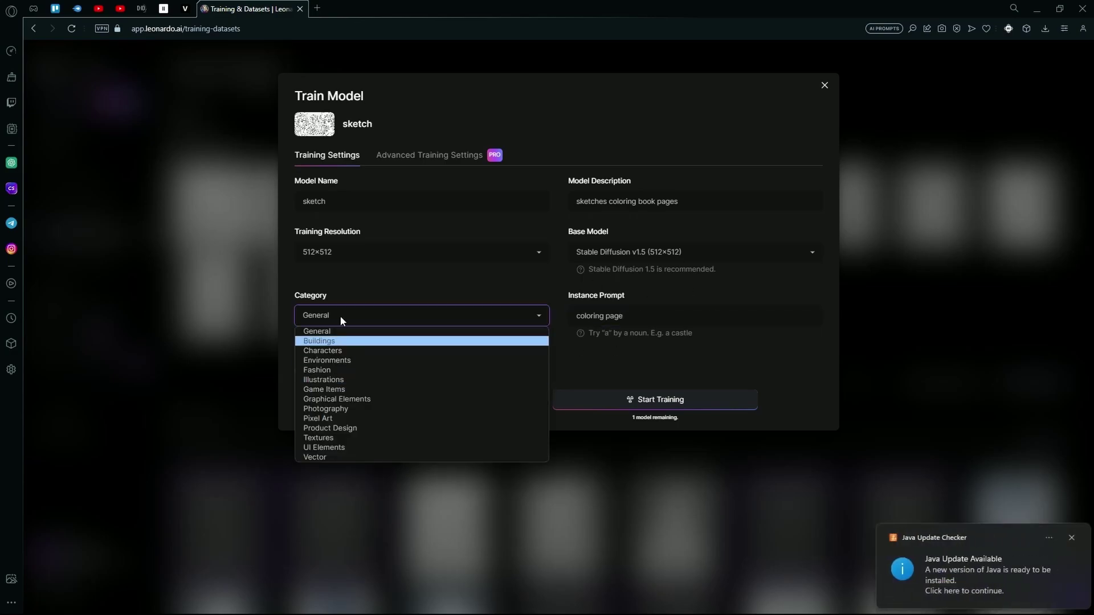
{"action": "left_click", "coordinate": [382, 330]}
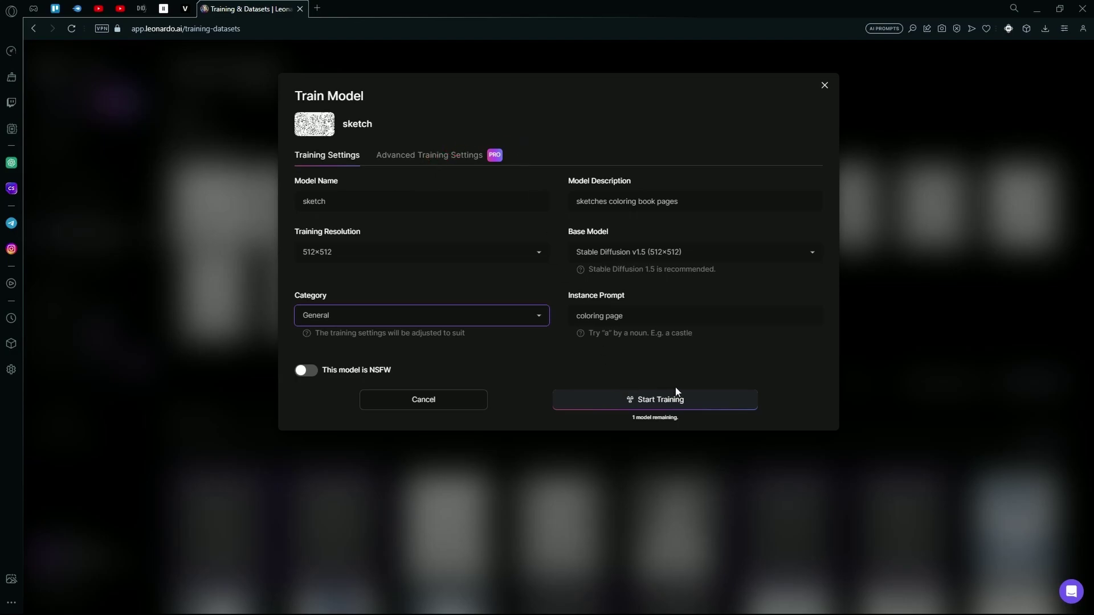
Start the model training and view its job status
{"action": "left_click", "coordinate": [649, 403]}
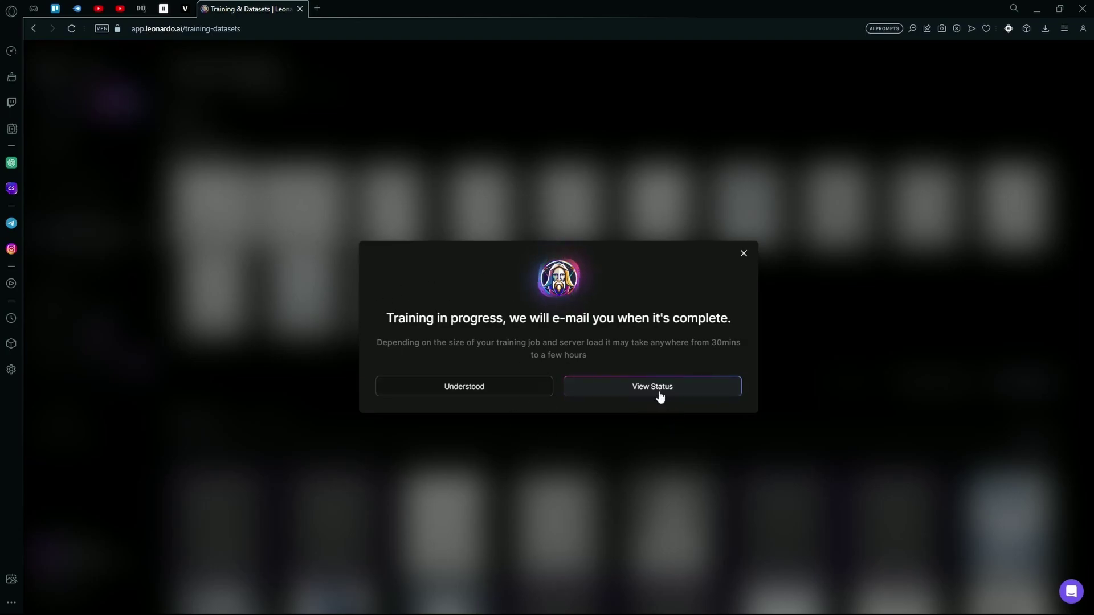
{"action": "left_click", "coordinate": [614, 392]}
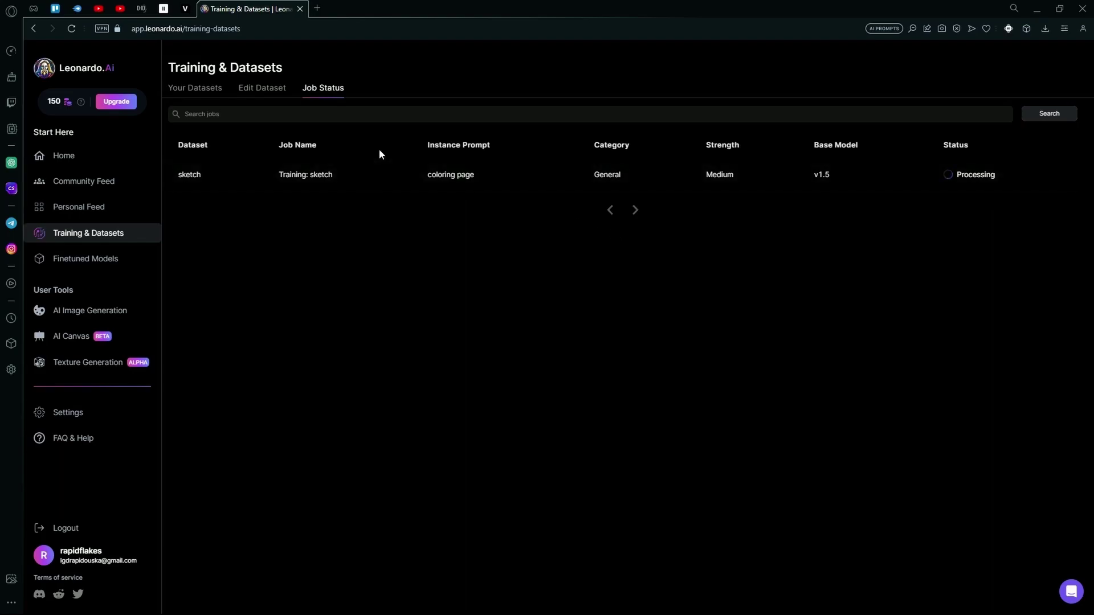
Check your own custom models in the finetuned model selection of AI Image Generation
{"action": "left_click", "coordinate": [101, 315]}
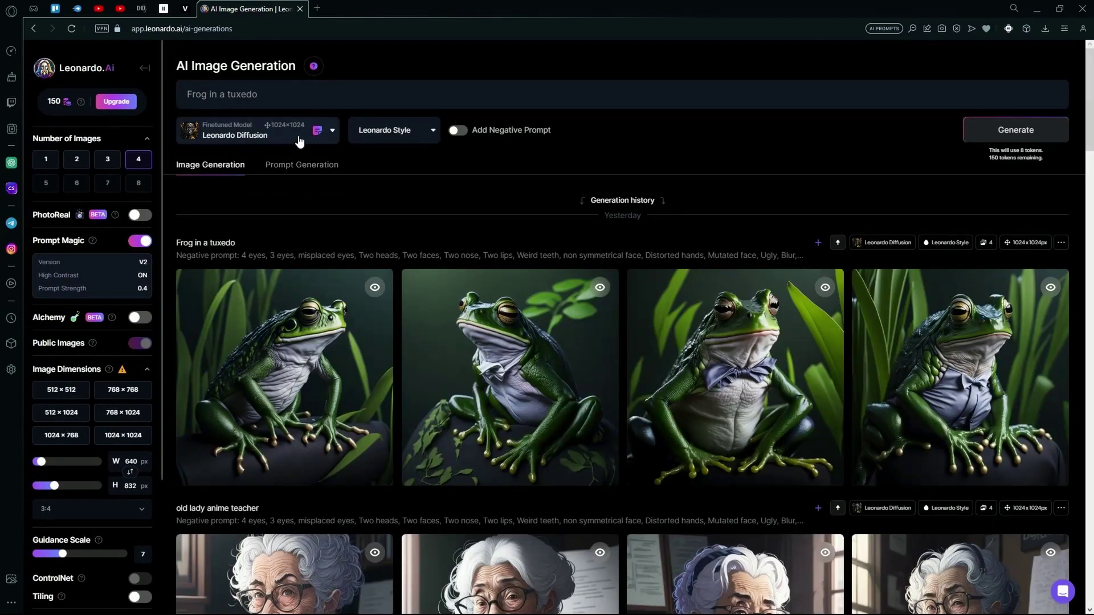
{"action": "left_click", "coordinate": [301, 141]}
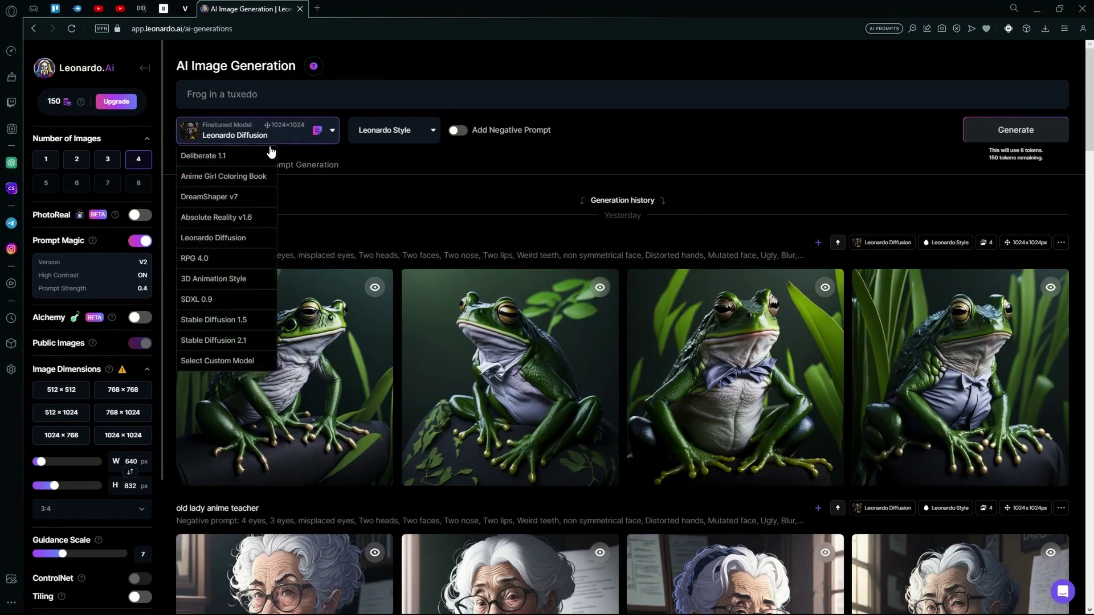
{"action": "left_click", "coordinate": [225, 360]}
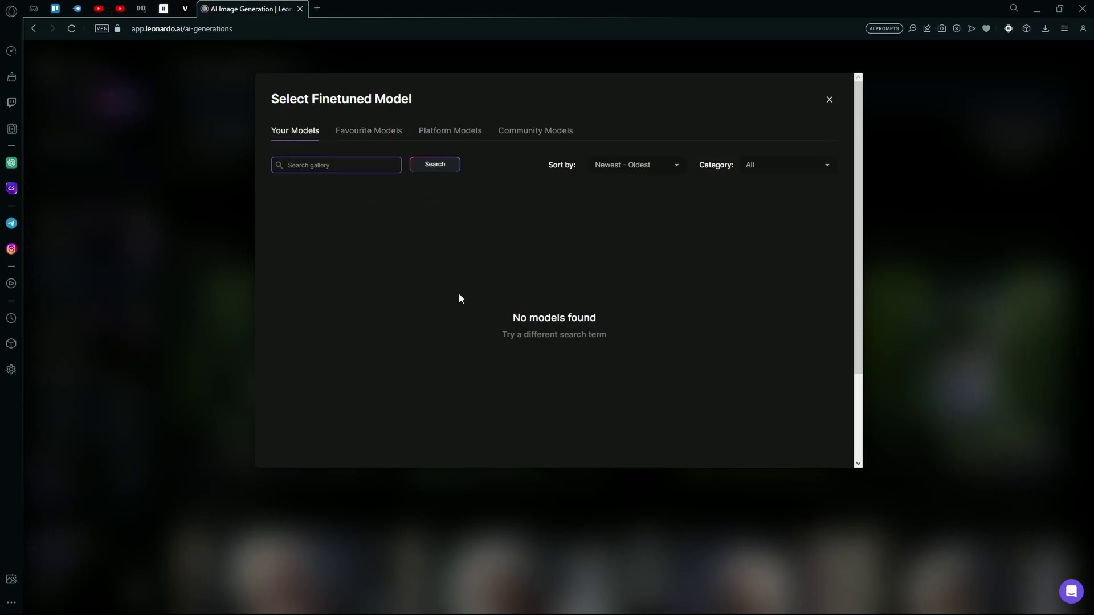
{"action": "left_click", "coordinate": [829, 101]}
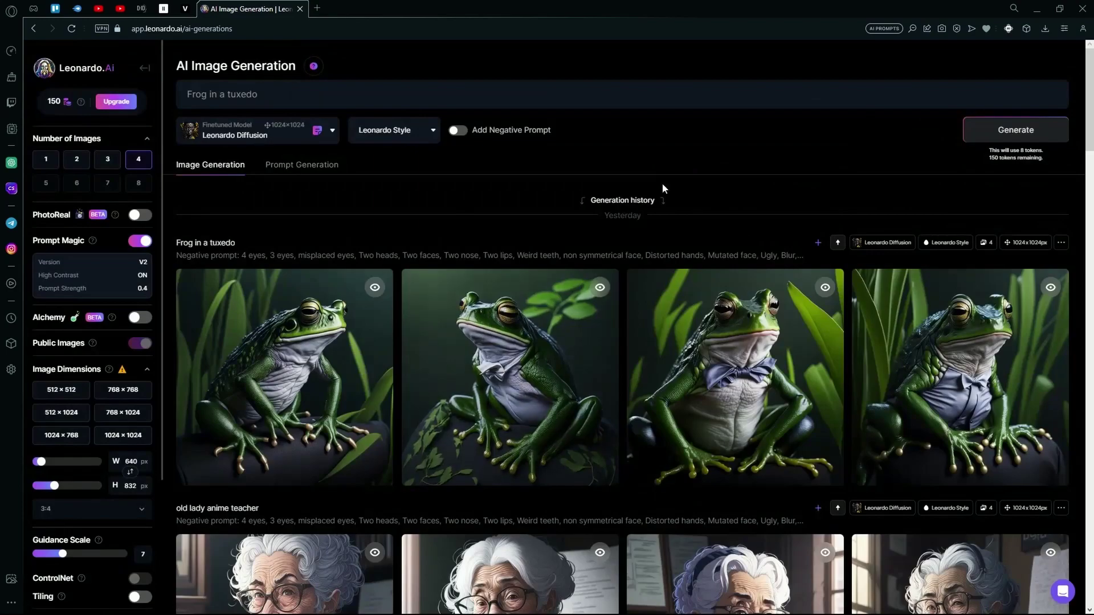